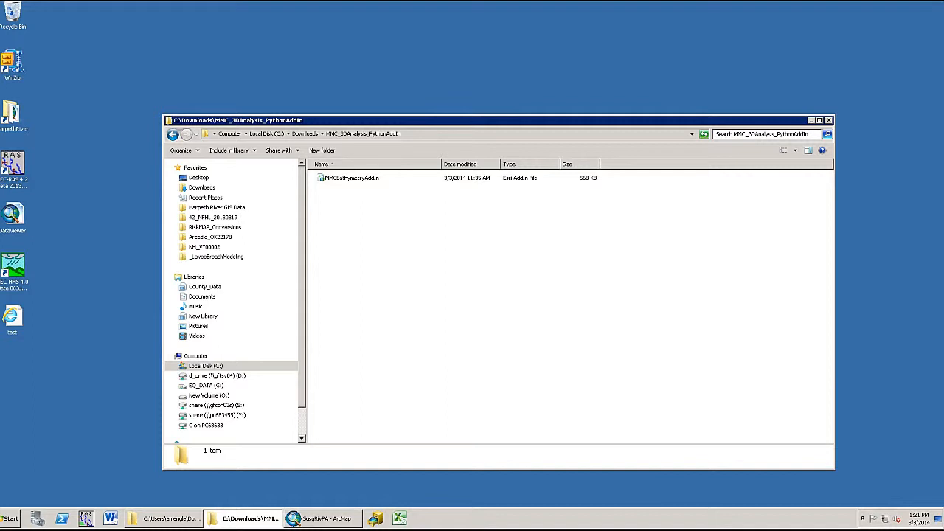
Step: Install the MMCBathymetryAddIn Esri add-in file from the Downloads folder
left_click(376, 179)
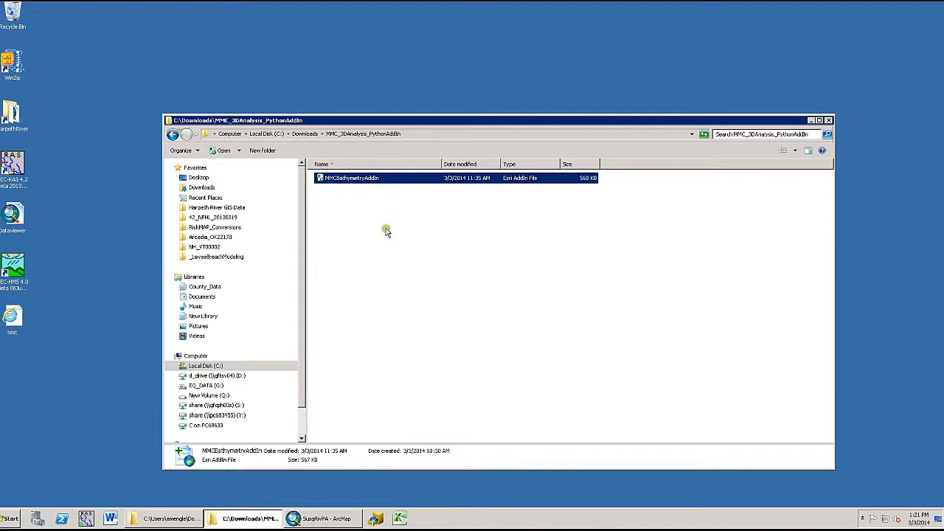
double_click(379, 183)
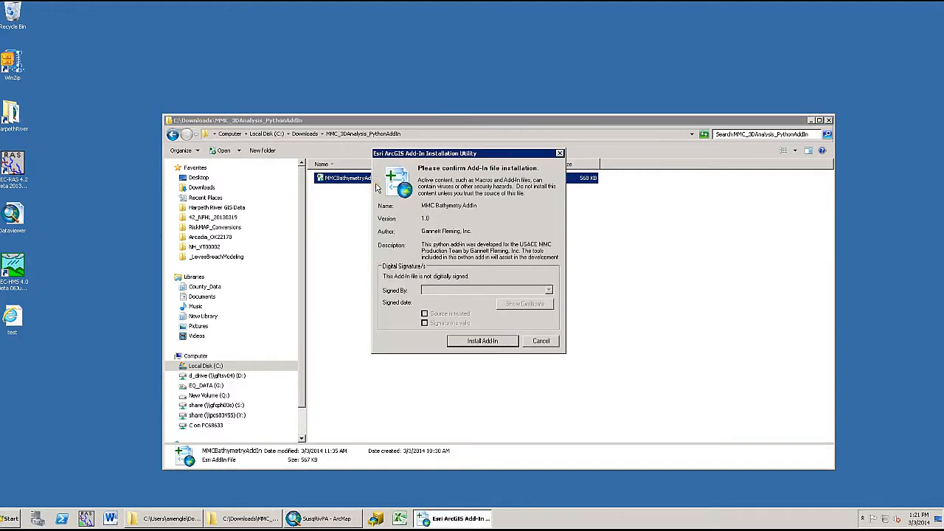
left_click(506, 346)
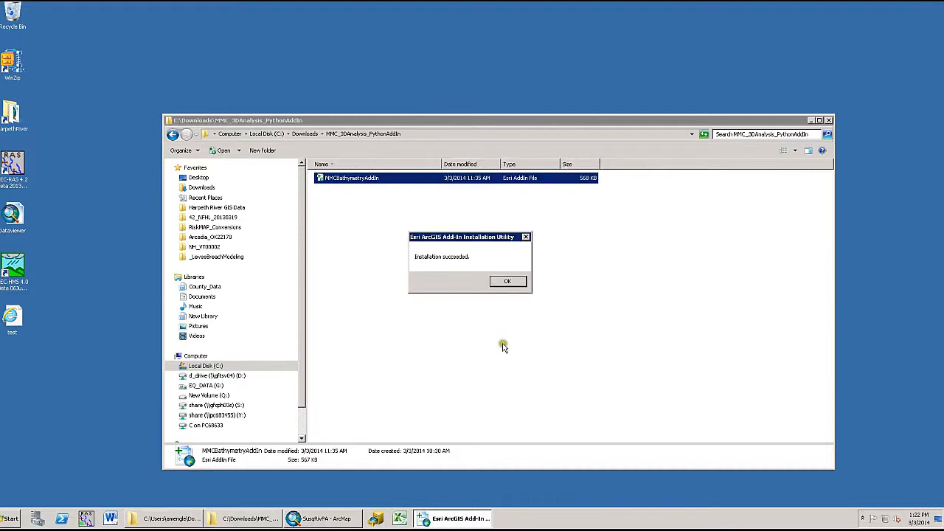
left_click(510, 282)
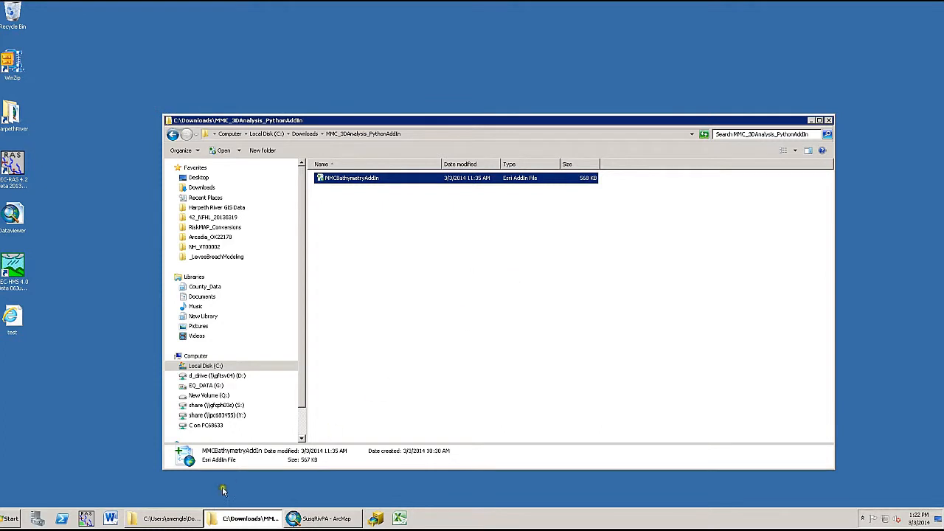
Step: Inspect the installed add-in folder under ArcGIS AddIns Desktop10.1
left_click(174, 519)
double_click(348, 253)
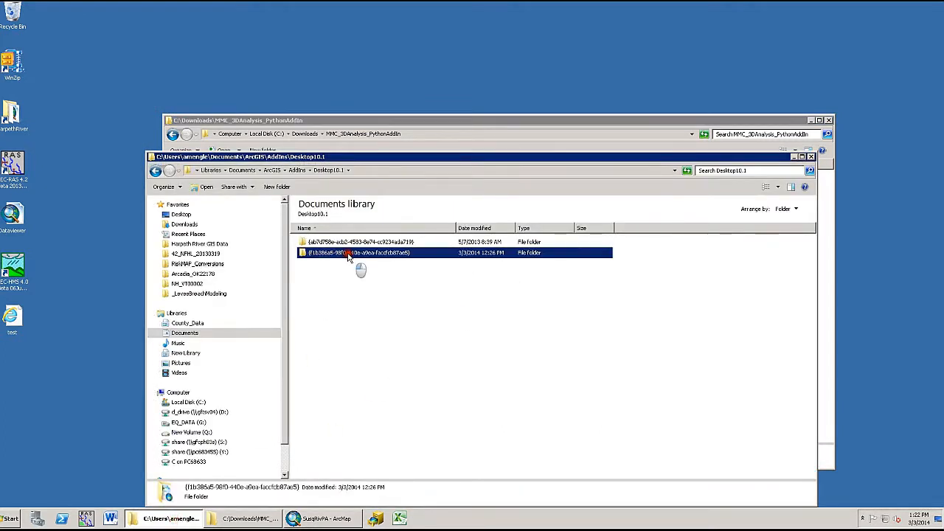
left_click(347, 245)
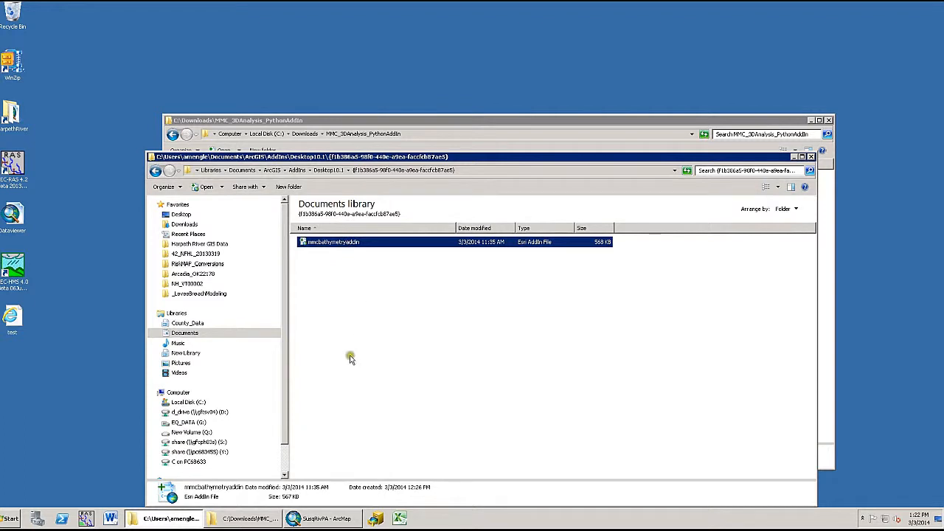
Step: Switch to ArcMap and review the MMC Bathymetry Addin entry in the Add-In Manager
left_click(329, 518)
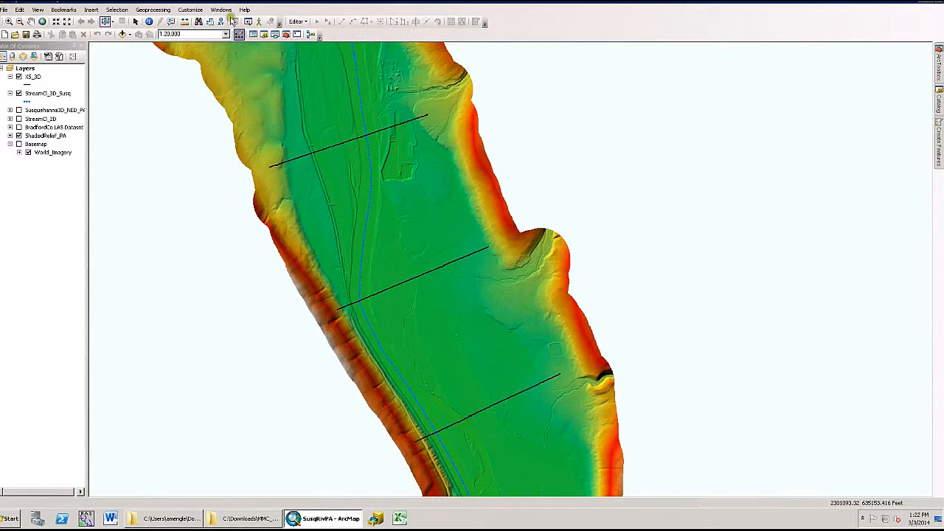
left_click(191, 9)
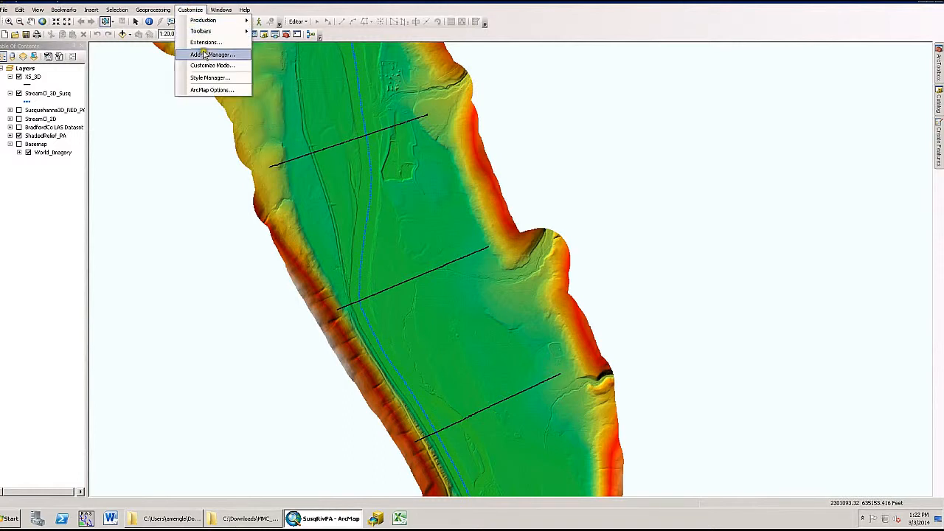
left_click(233, 57)
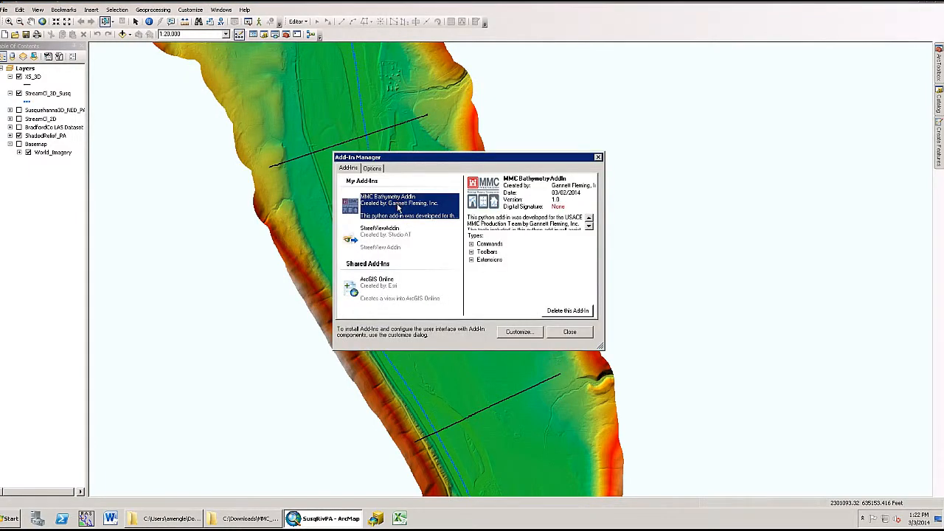
left_click(575, 332)
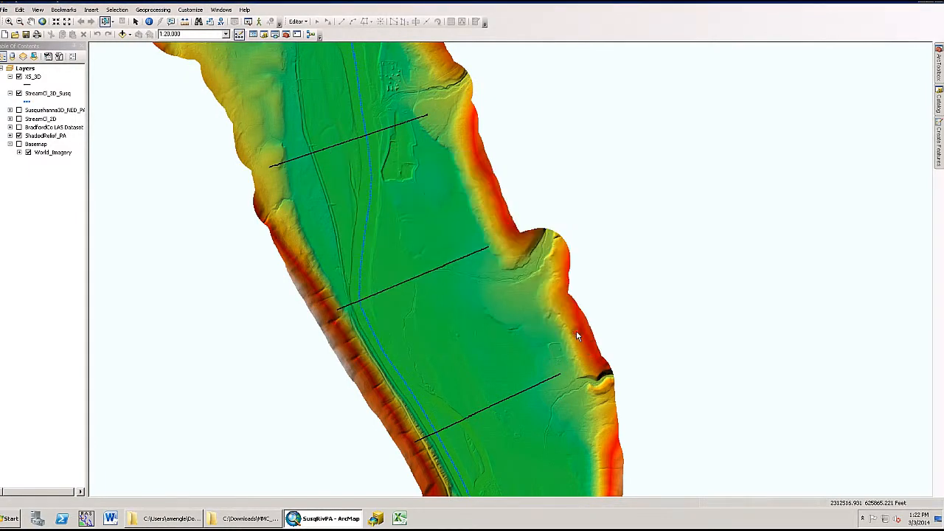
Step: Turn on the MMC 3D Analysis Tools toolbar
right_click(528, 28)
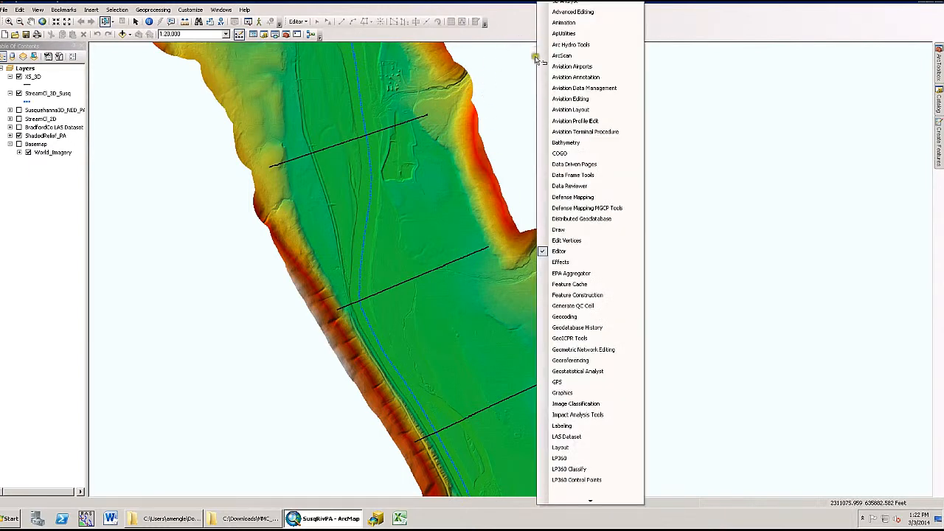
mouse_move(575, 500)
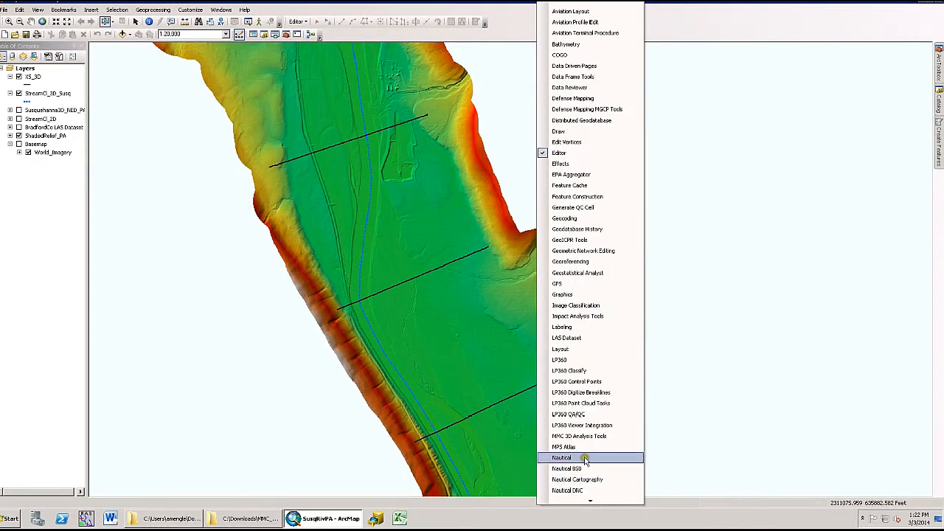
left_click(611, 435)
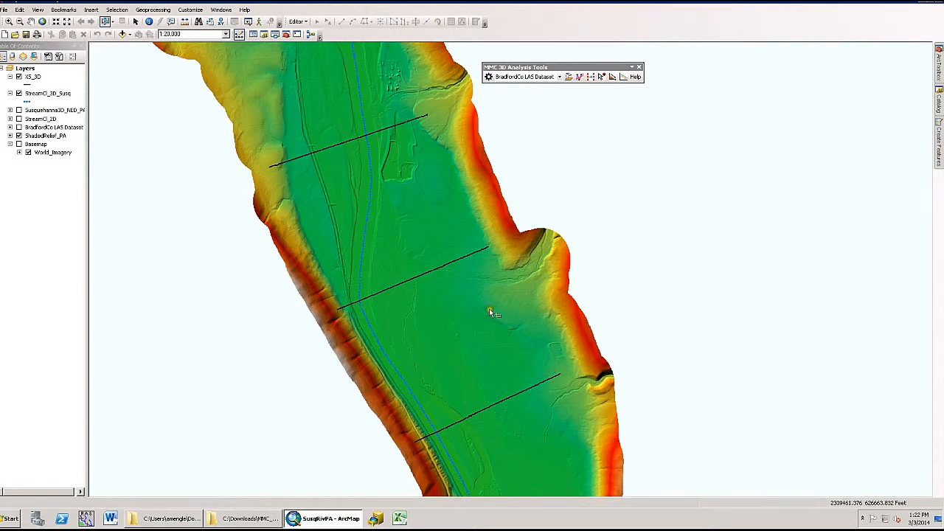
Step: Review the MMC 3D Analysis Tools entry in the Extensions dialog
left_click(190, 10)
left_click(207, 46)
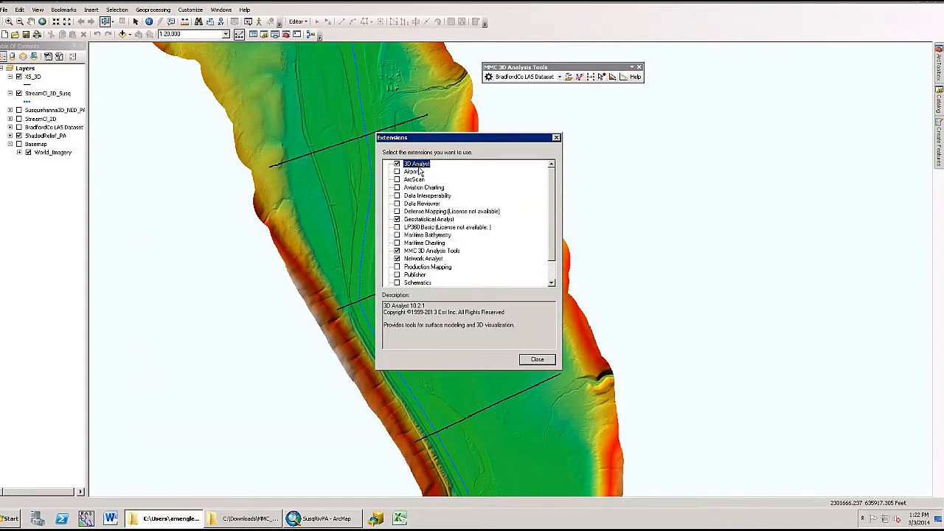
left_click(431, 251)
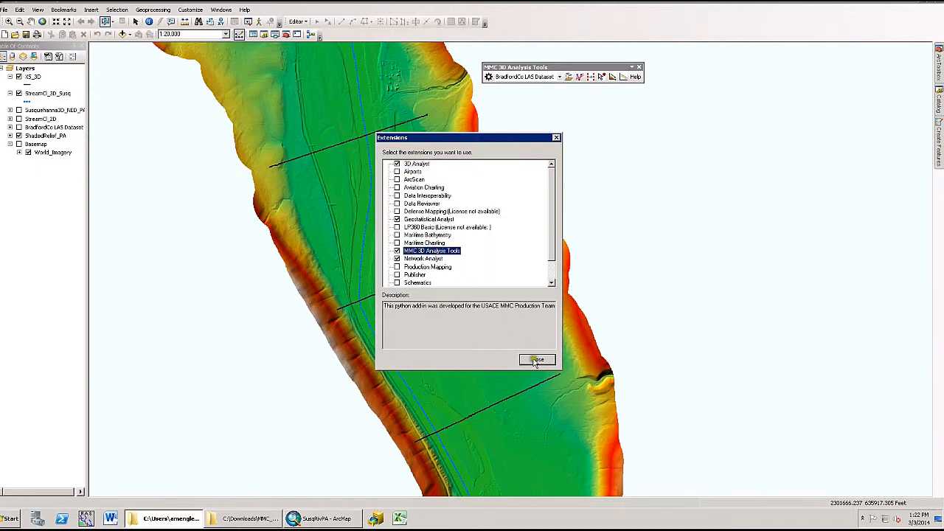
left_click(537, 361)
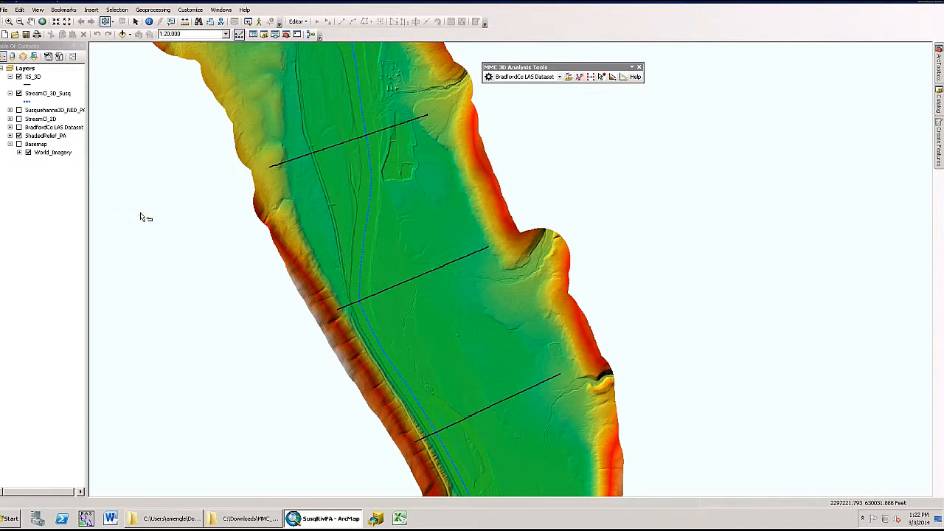
Step: Inspect the data frame's current coordinate system and its linear unit, then cancel the properties dialog
left_click(30, 69)
double_click(31, 71)
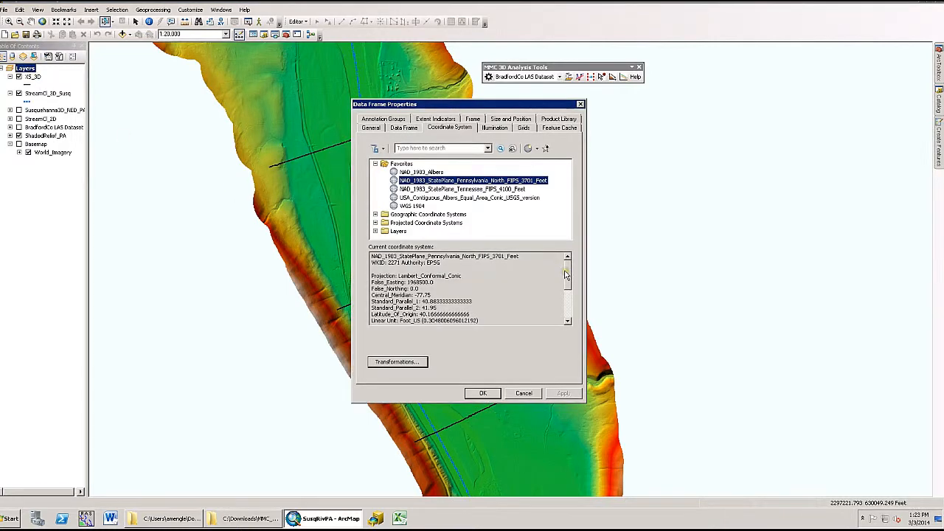
left_click_drag(566, 275, 566, 290)
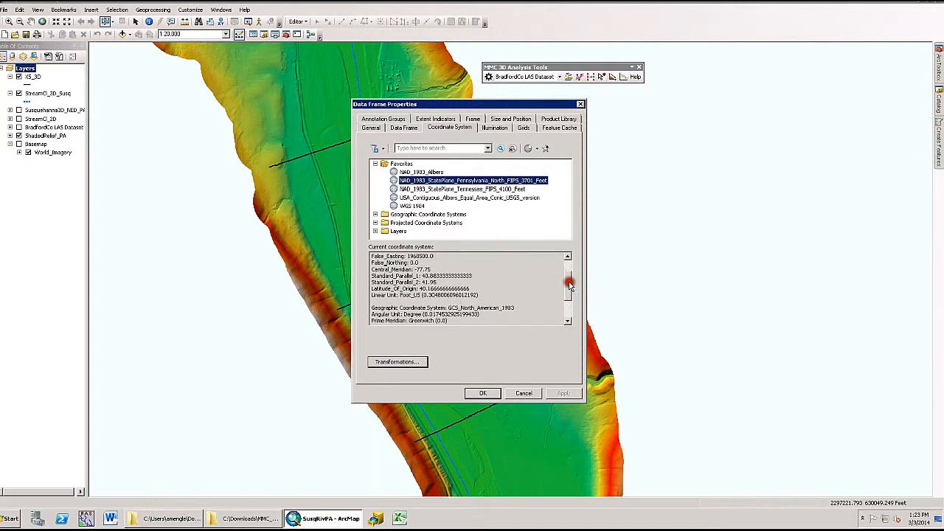
left_click(402, 295)
left_click_drag(402, 295, 420, 295)
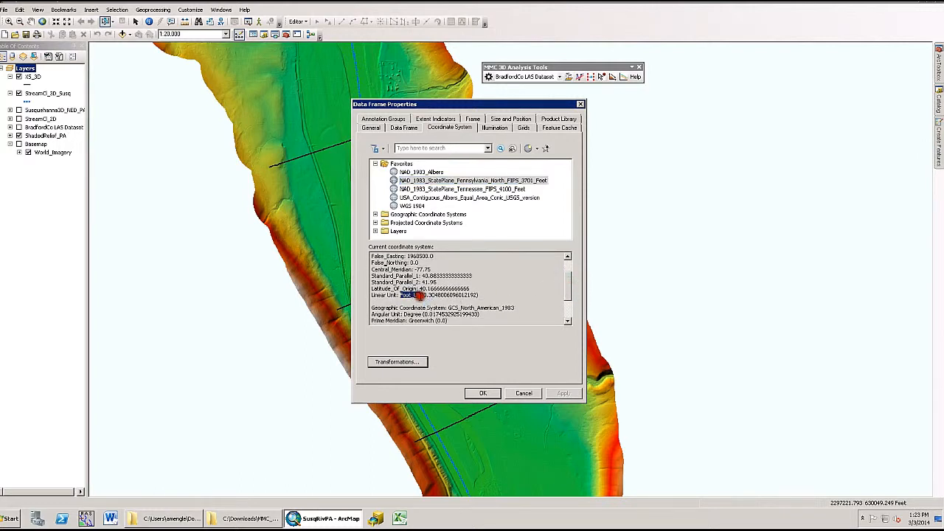
left_click(525, 394)
Step: Review the MMC toolbar's Configure Settings dialog without changing anything
left_click_drag(574, 67, 584, 66)
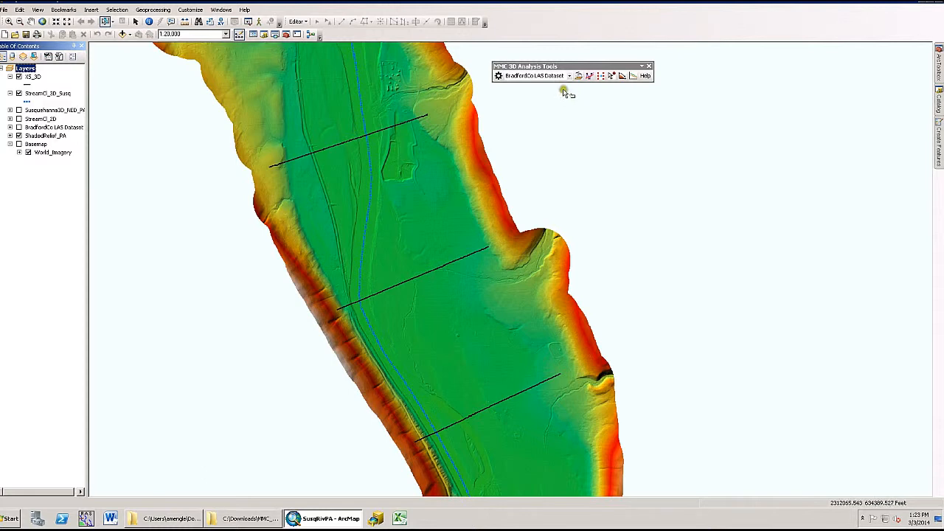
left_click(499, 77)
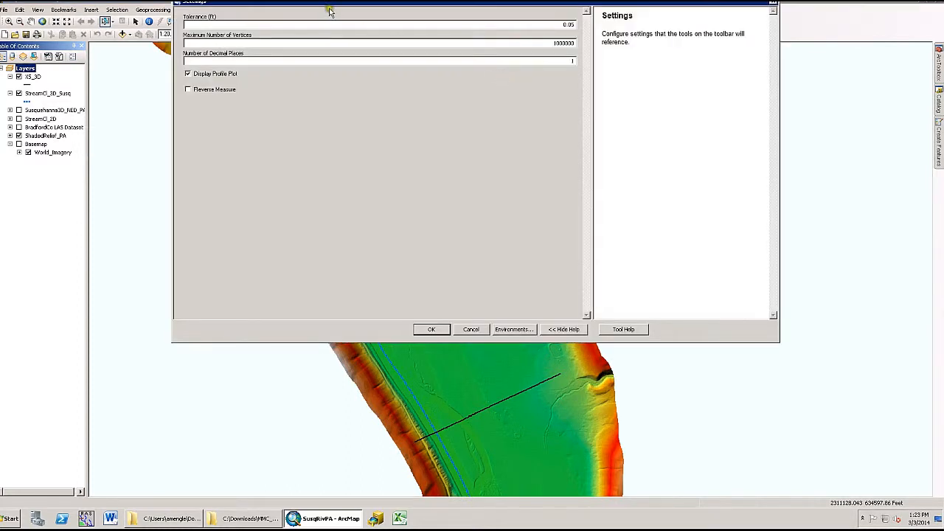
left_click_drag(329, 10, 331, 65)
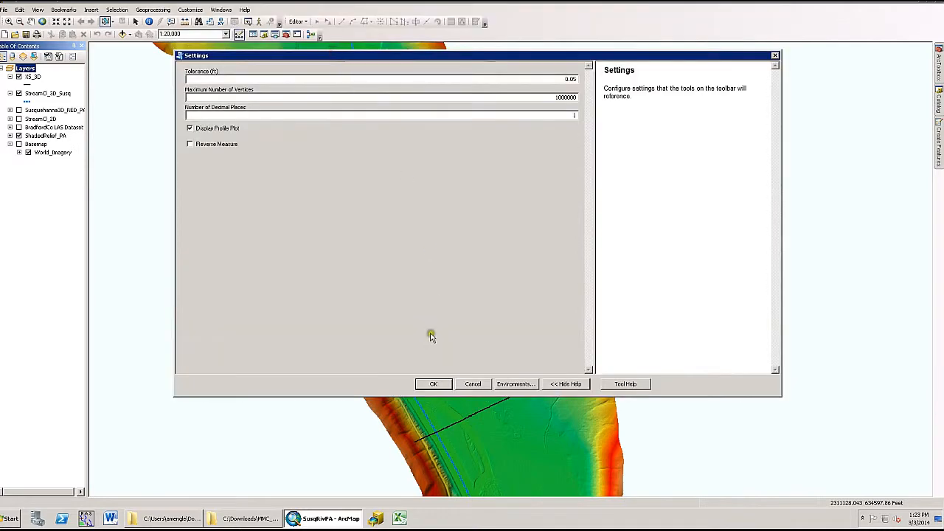
left_click(471, 383)
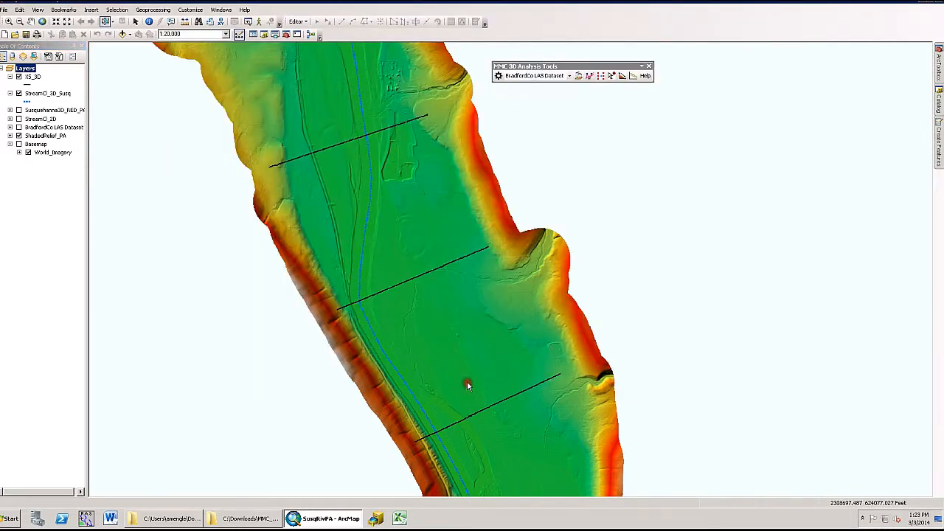
Step: Examine the surface layer choices and the tools on the MMC 3D Analysis Tools toolbar
left_click(570, 79)
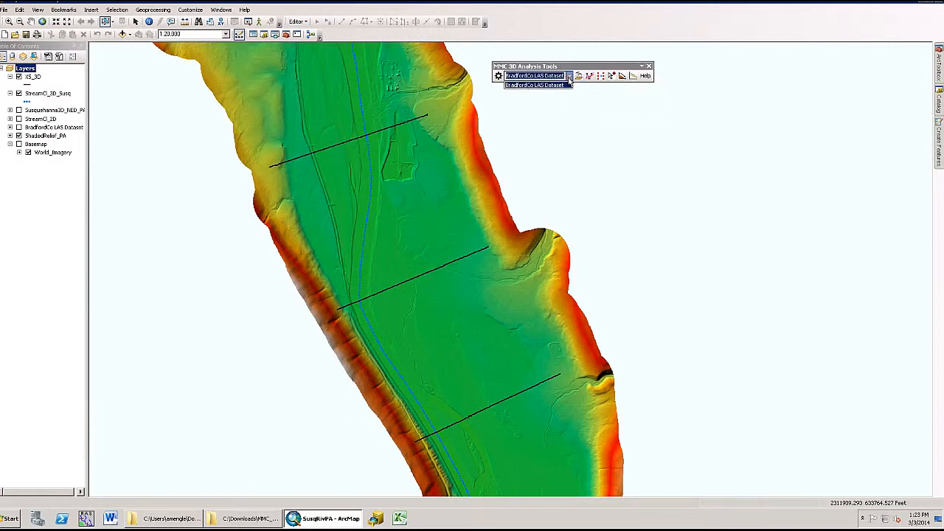
left_click(569, 77)
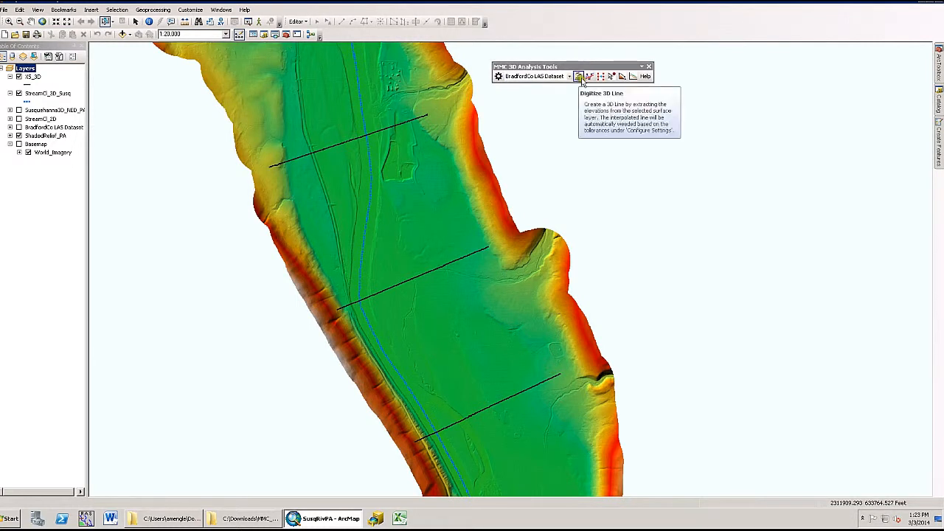
left_click(622, 78)
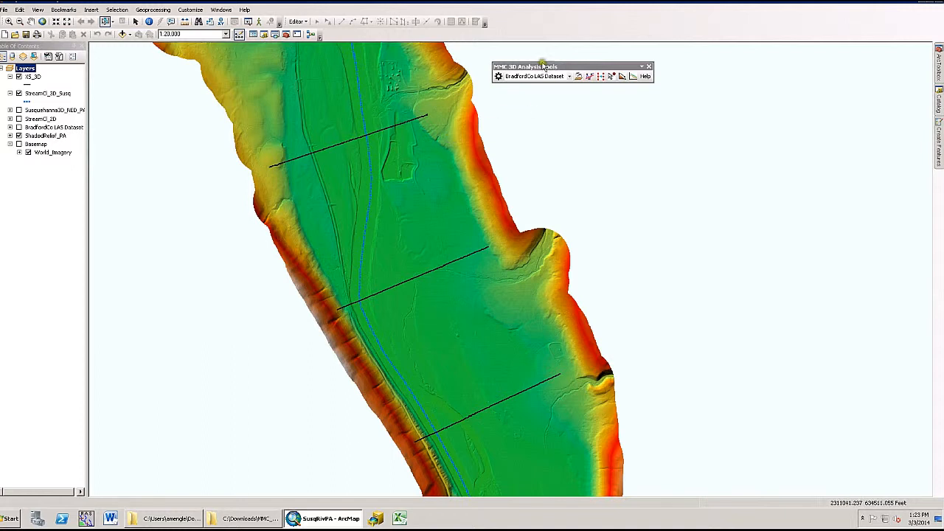
left_click(591, 78)
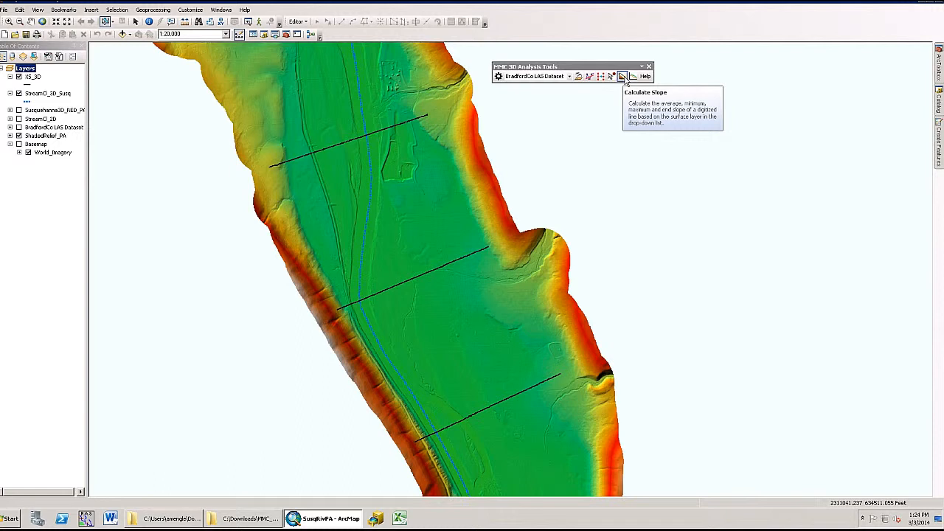
left_click(569, 77)
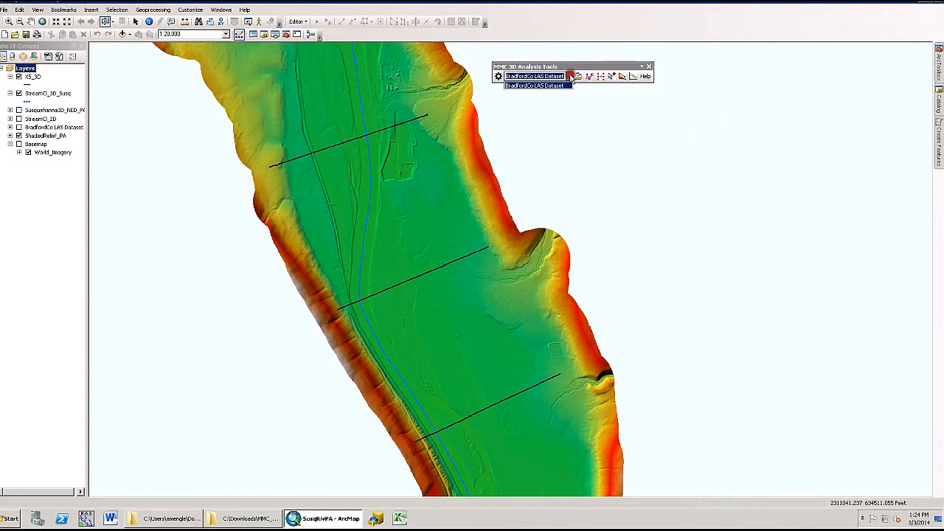
left_click(571, 77)
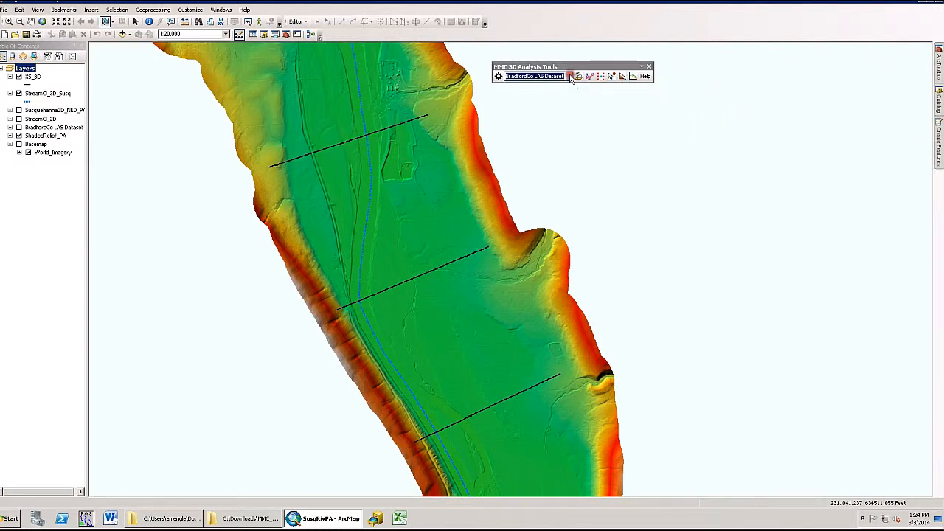
left_click(634, 77)
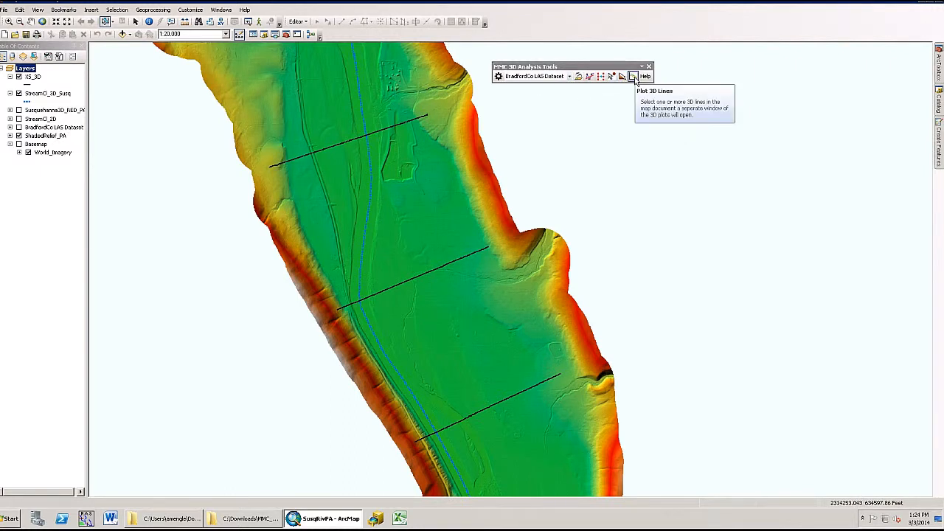
left_click(632, 78)
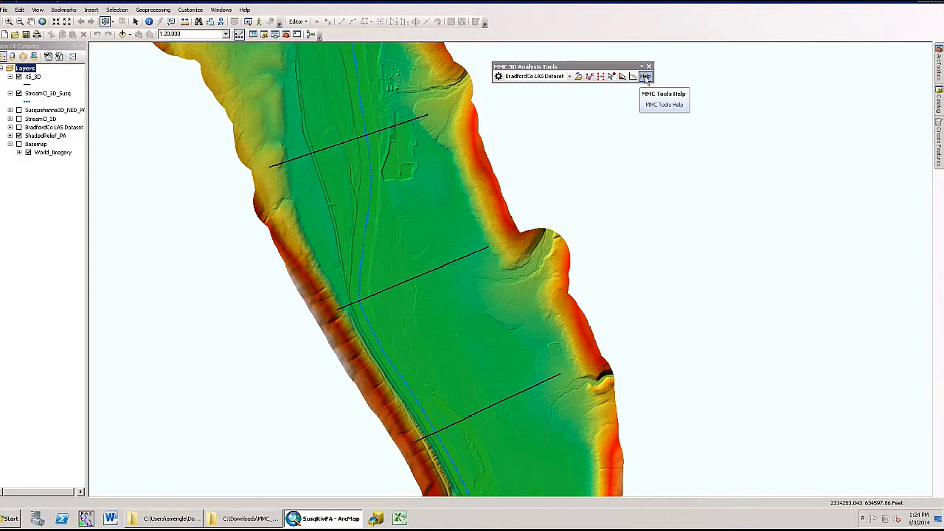
Step: Open the MMC Tools Help documentation, read through its settings section, and close it
left_click(646, 77)
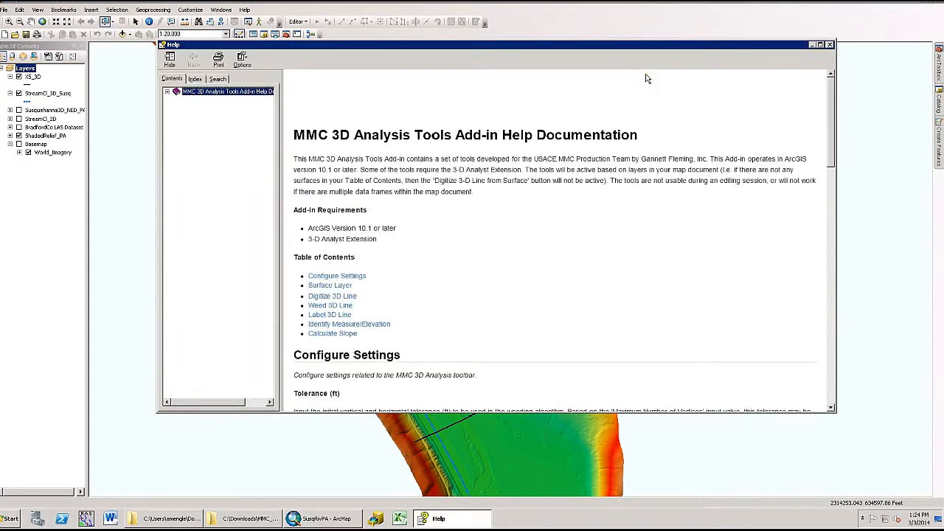
left_click(451, 196)
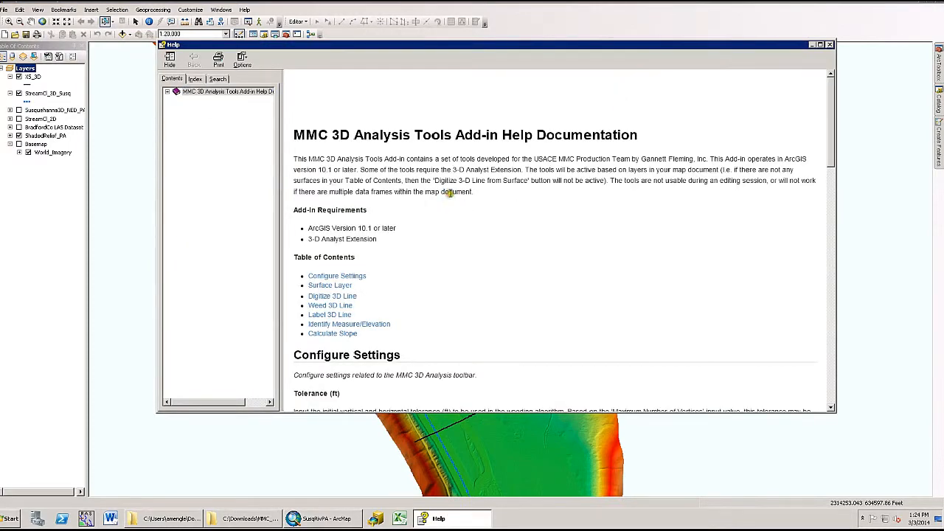
scroll(447, 192, "down", 3)
scroll(450, 197, "down", 3)
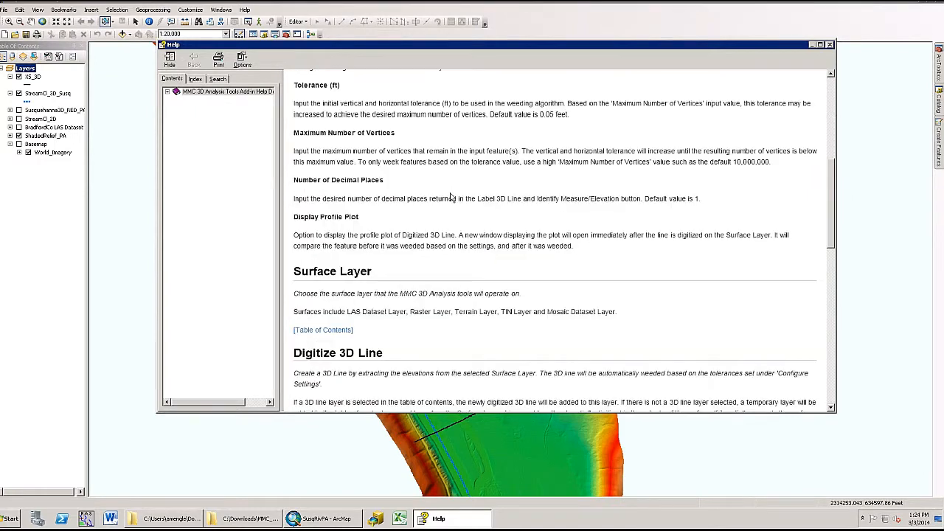
left_click(831, 46)
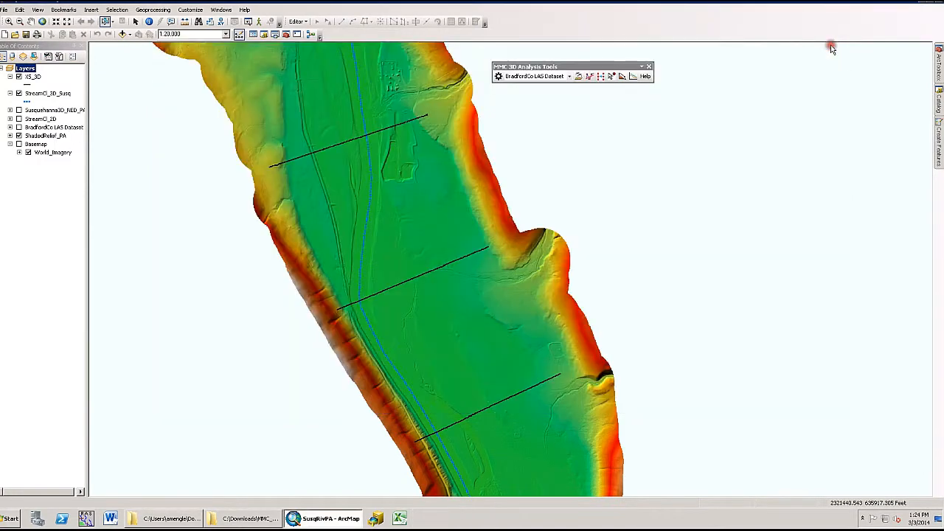
Step: Open the MMC Settings dialog and read the help for the Tolerance and Maximum Number of Vertices options
left_click(498, 77)
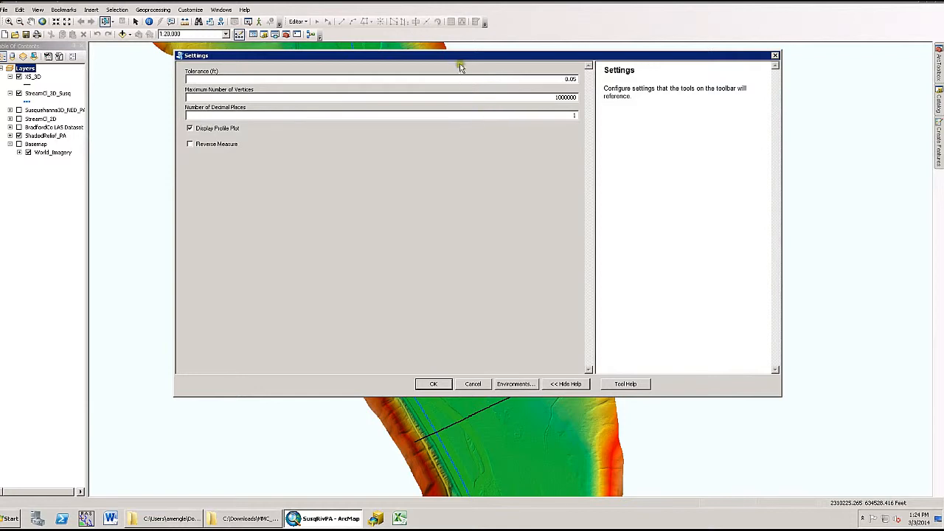
left_click_drag(462, 57, 465, 92)
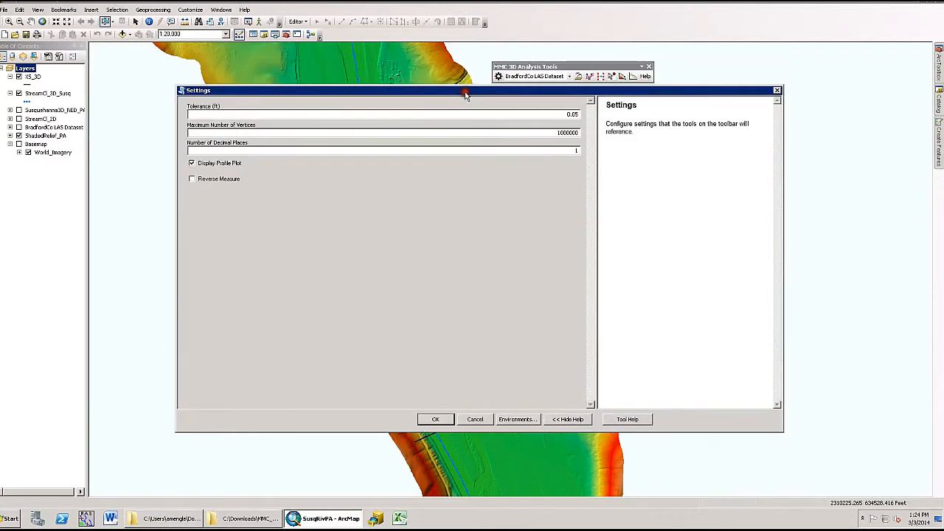
left_click(551, 114)
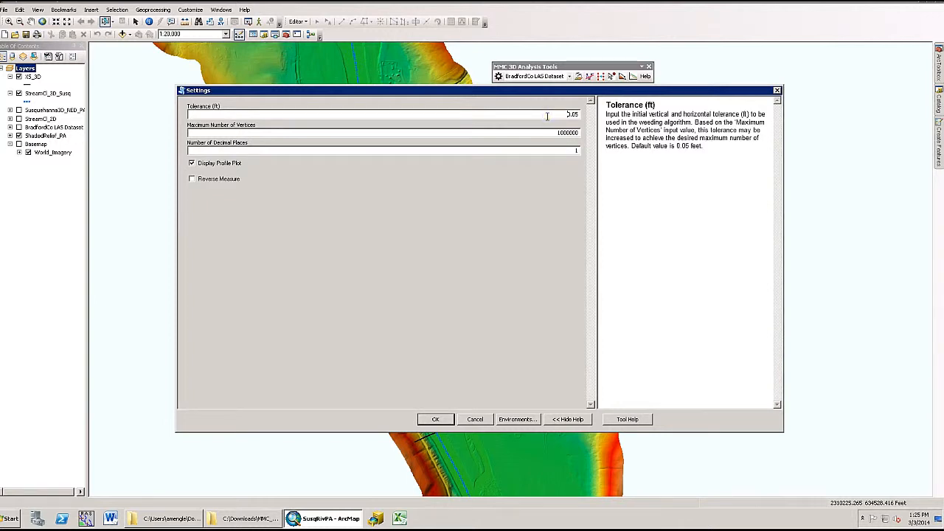
left_click(550, 130)
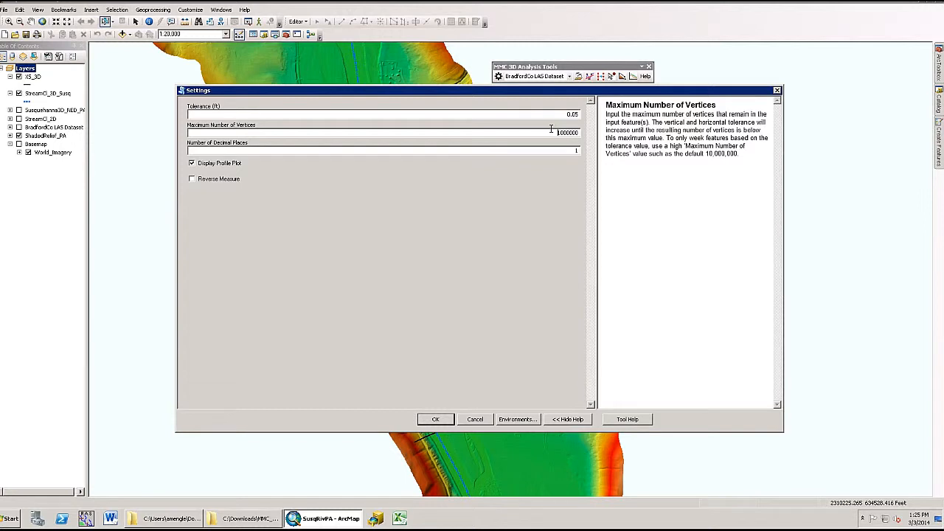
Step: Set the Maximum Number of Vertices to 500
left_click_drag(551, 130, 590, 133)
type("500")
left_click_drag(550, 132, 588, 134)
Step: Review the Number of Decimal Places and Display Profile Plot options, enable Reverse Measure, and cancel the Settings dialog
left_click(573, 149)
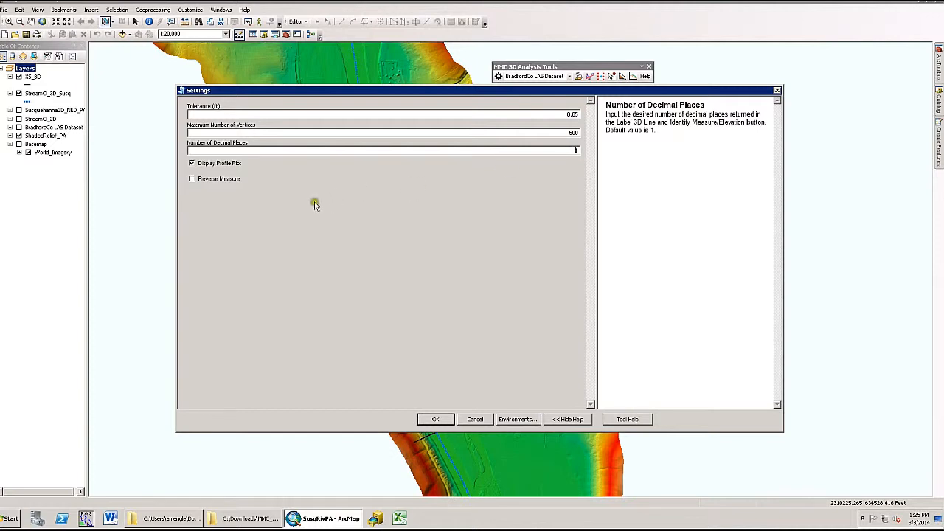
left_click(234, 164)
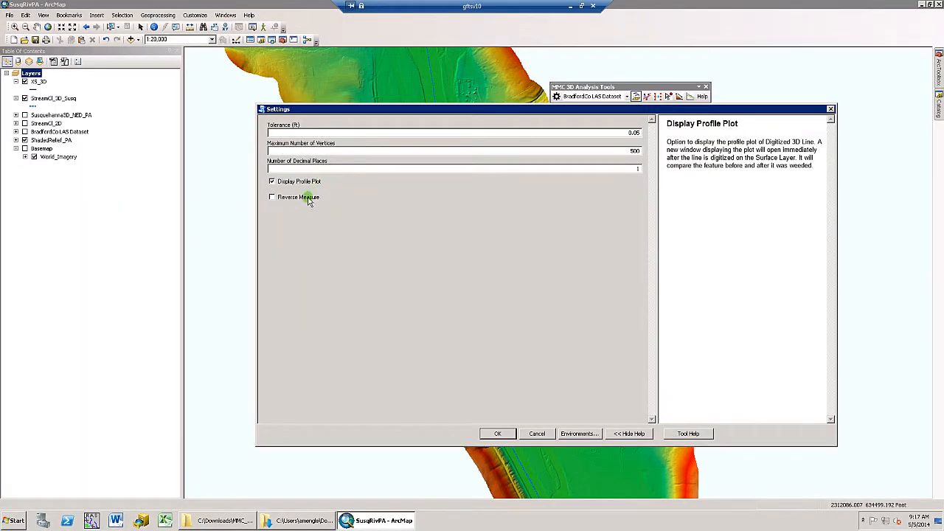
left_click(309, 200)
left_click(309, 200)
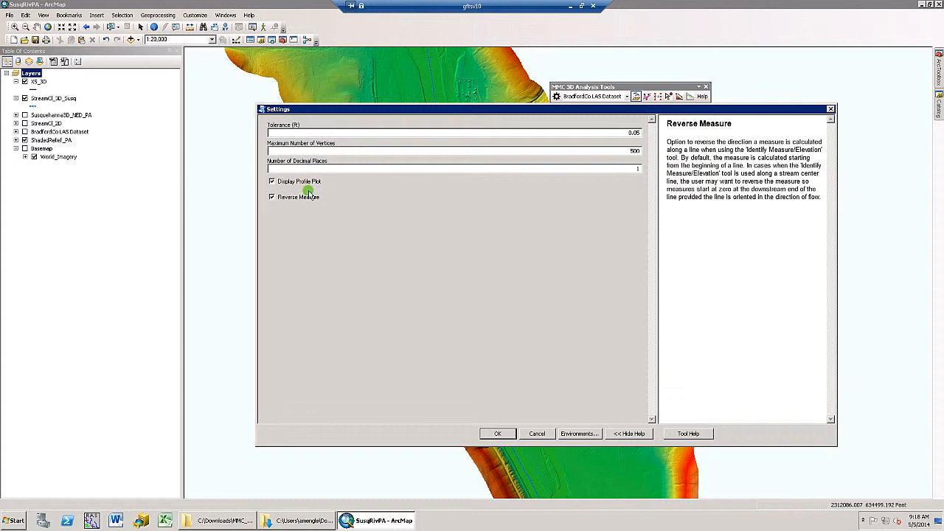
left_click(544, 434)
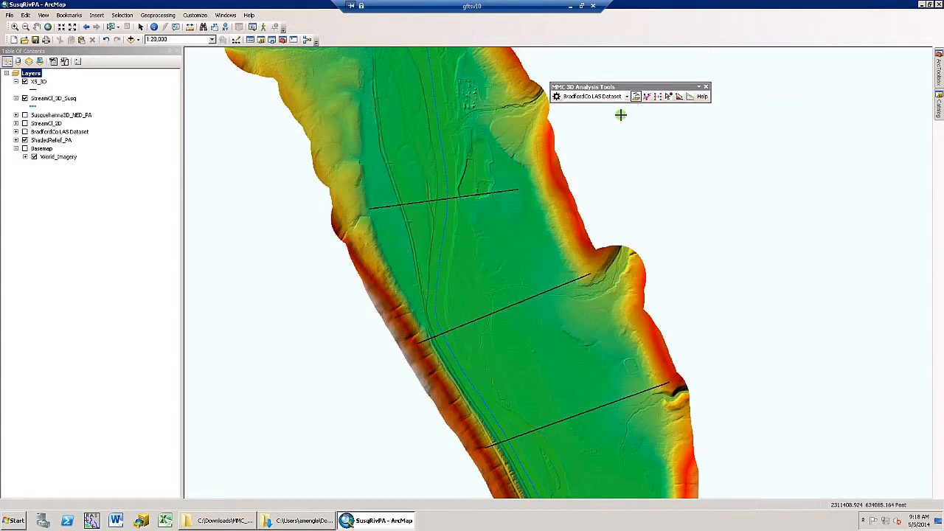
left_click_drag(628, 89, 630, 86)
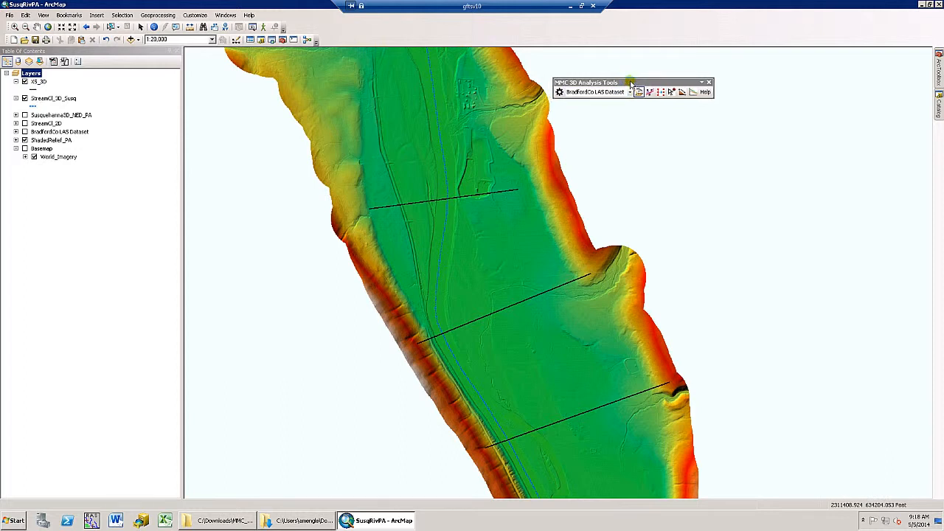